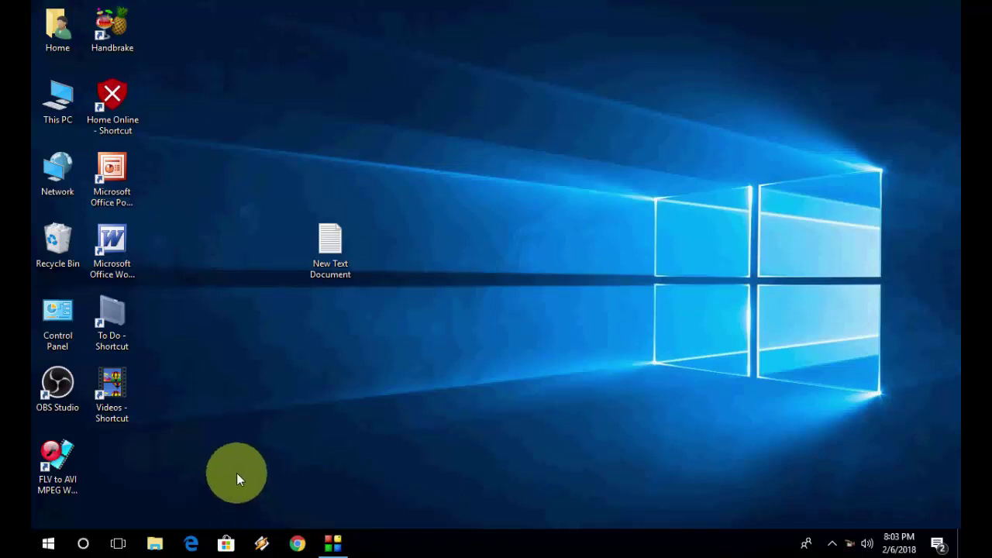
# Find and open Sticky Notes, and delete the blank note.
pyautogui.press('super')
pyautogui.write('stick')
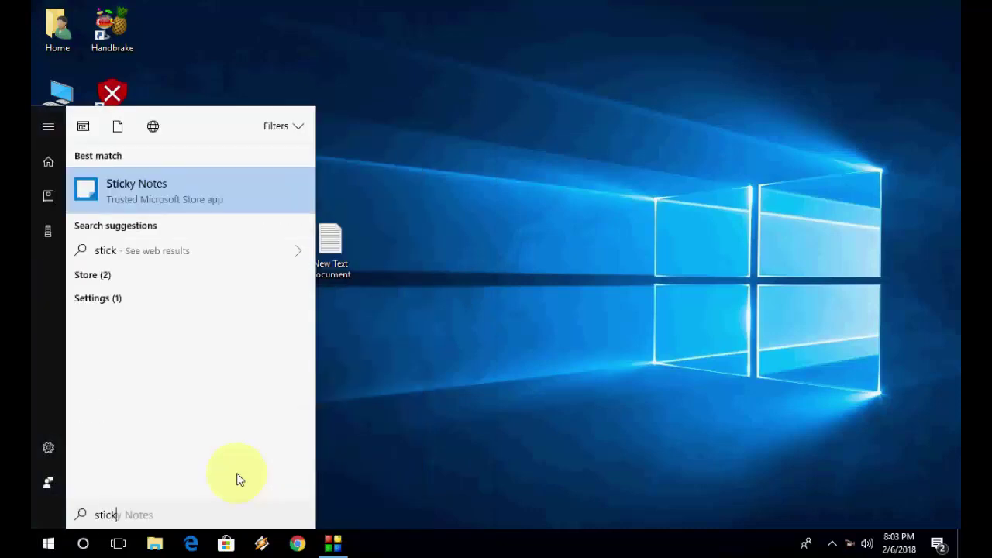
pyautogui.click(219, 193)
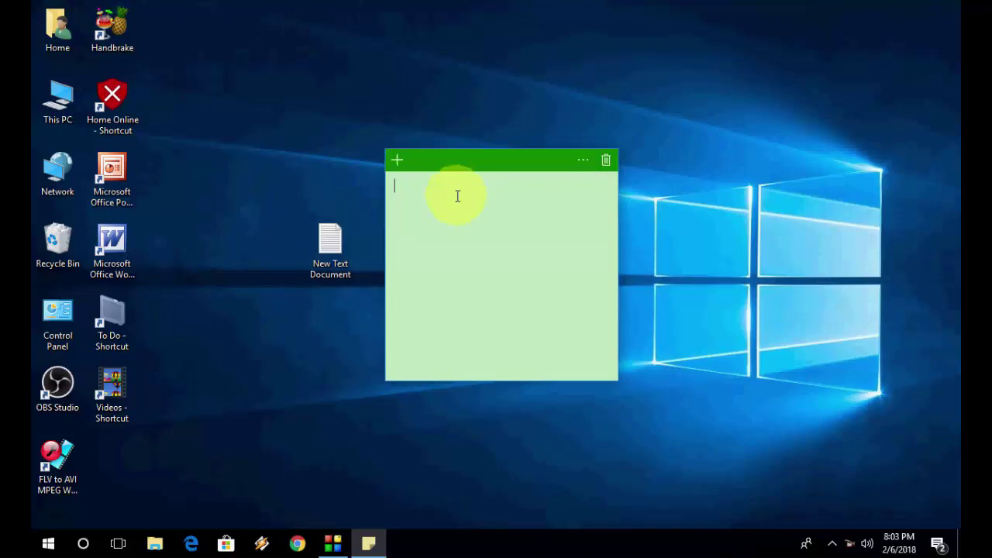
pyautogui.click(607, 161)
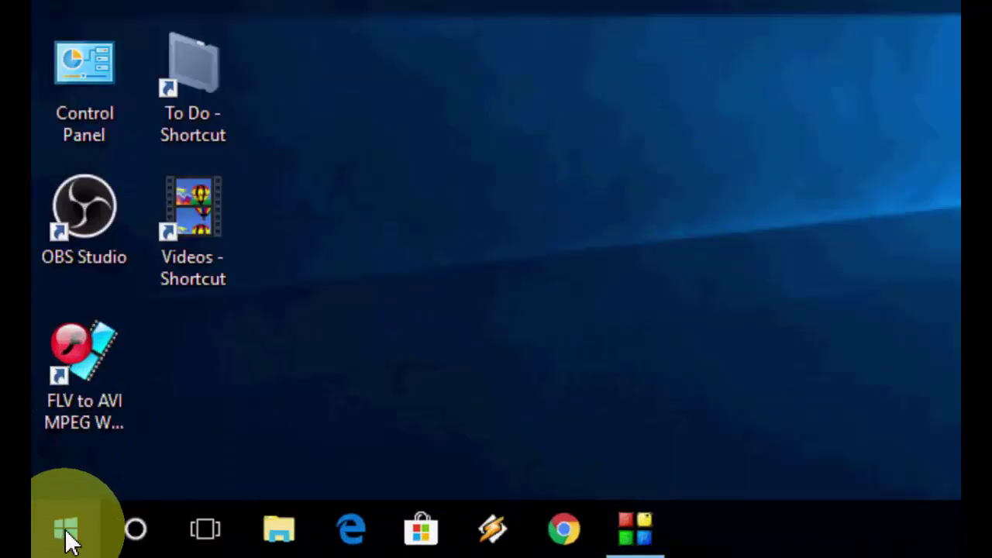
# Open the Apps & features page in Windows Settings.
pyautogui.click(48, 543)
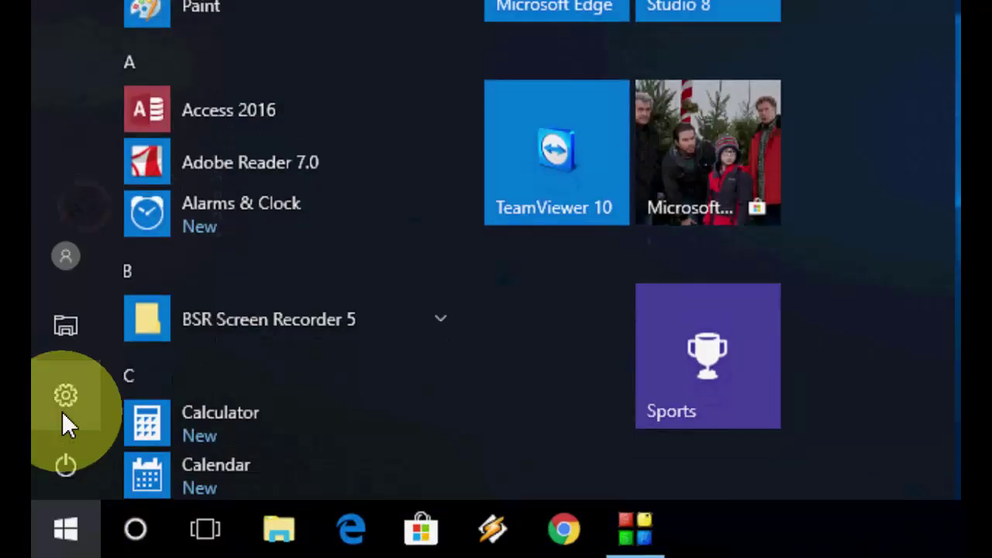
pyautogui.click(60, 410)
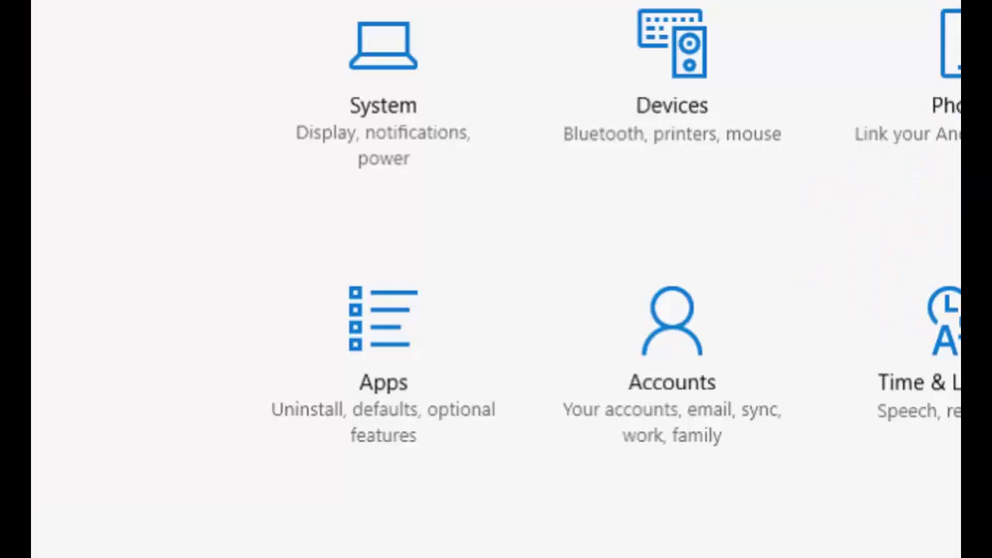
pyautogui.click(399, 348)
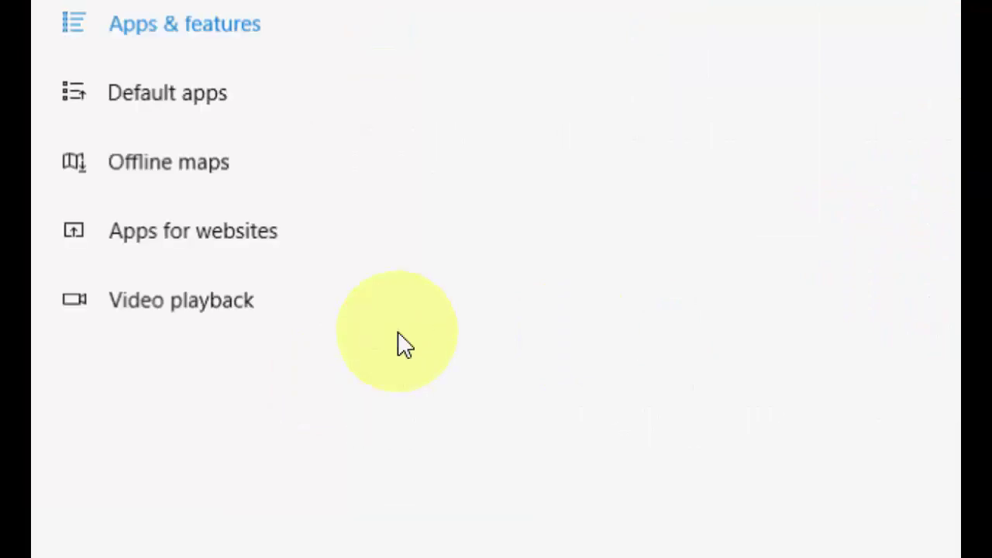
pyautogui.click(183, 47)
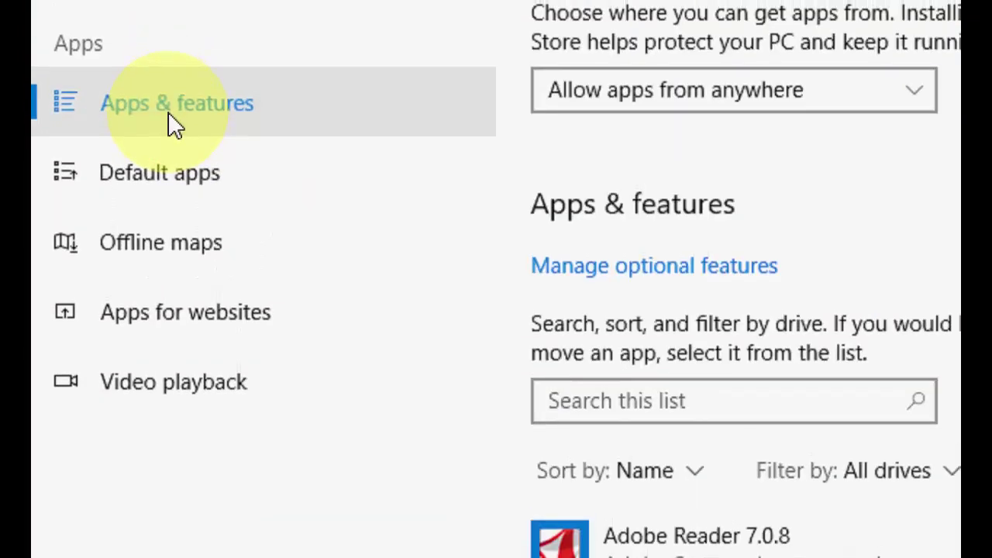
# Search the installed apps for "sticky" and open the advanced options of Sticky Notes.
pyautogui.click(654, 399)
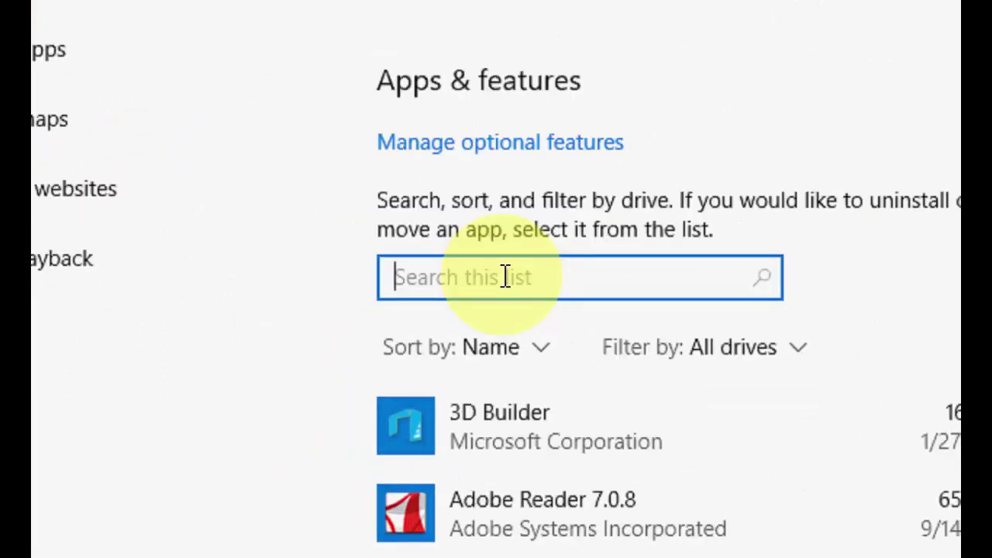
pyautogui.write('sticky')
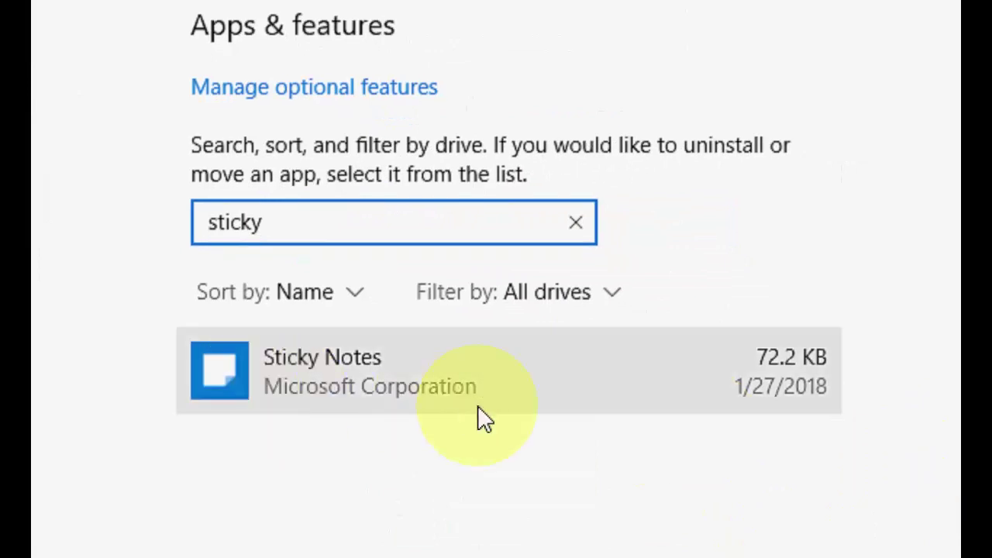
pyautogui.click(396, 386)
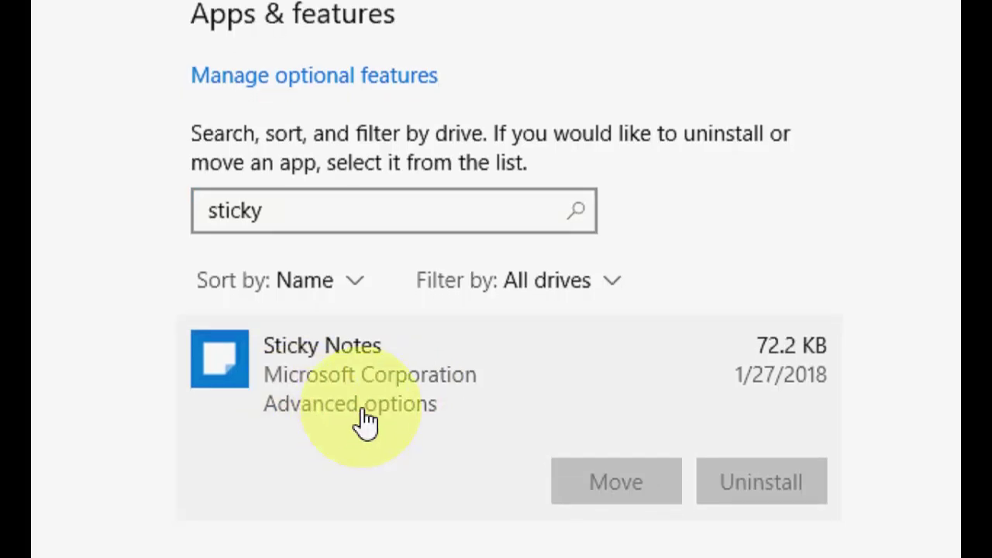
pyautogui.click(361, 415)
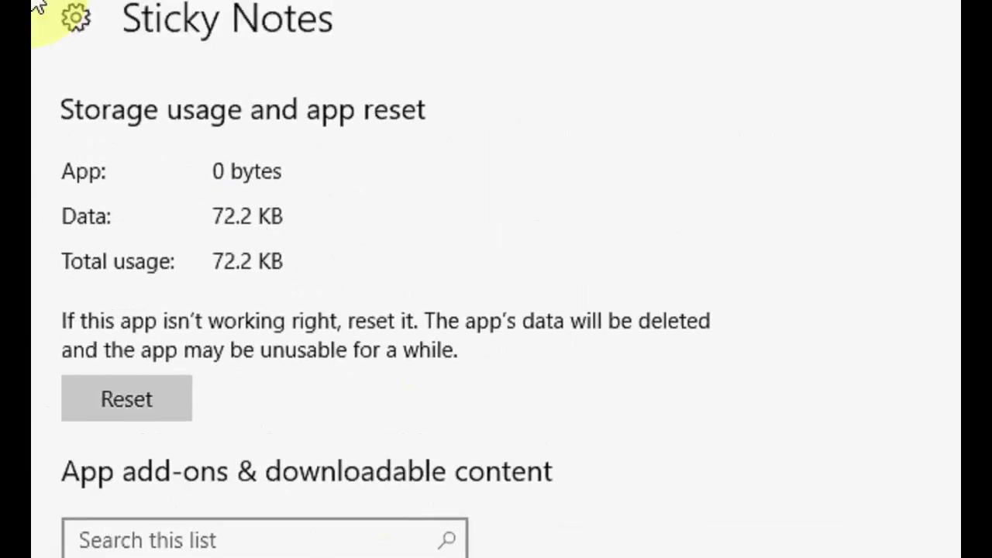
pyautogui.scroll(-2, 131, 473)
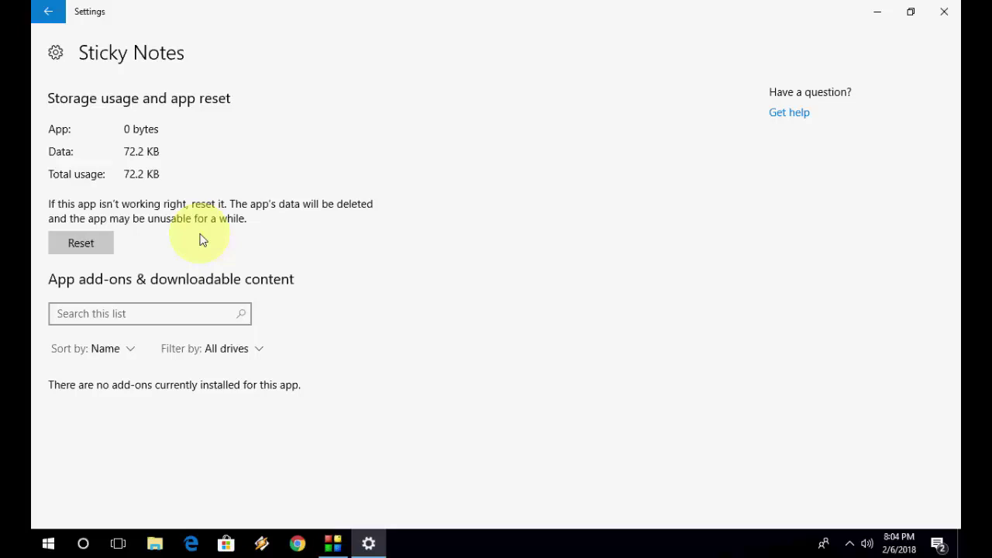
# Bring up the reset confirmation for Sticky Notes, dismiss it without resetting, and close Settings.
pyautogui.click(97, 246)
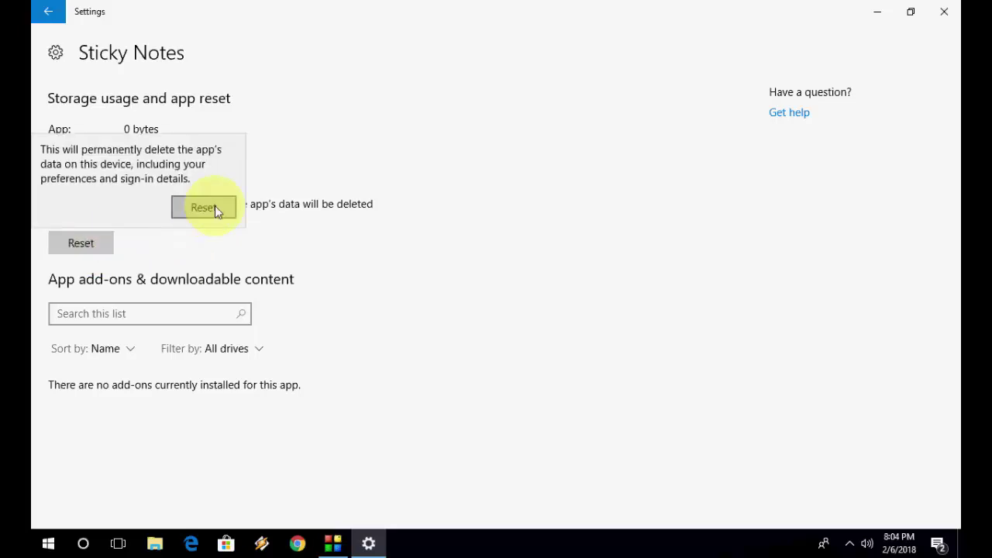
pyautogui.click(302, 208)
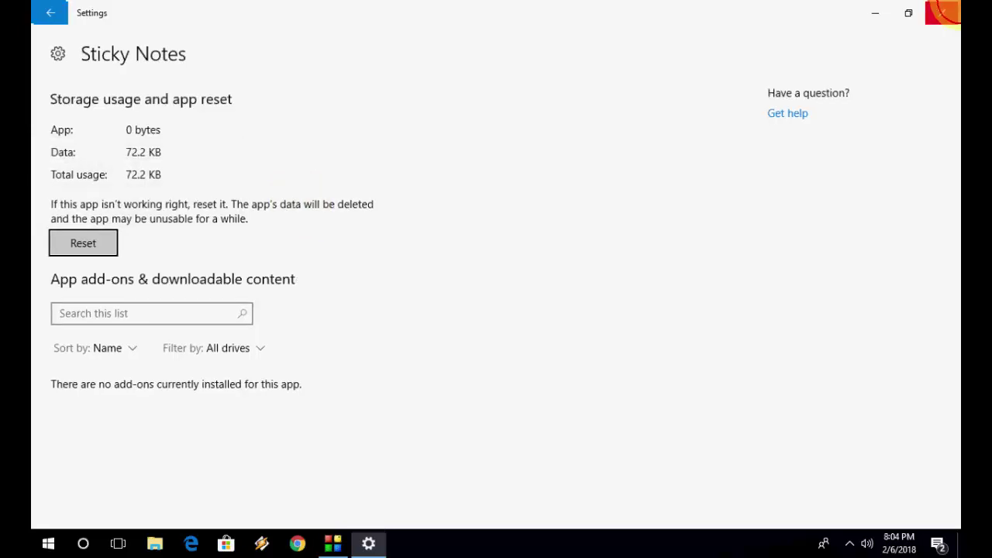
pyautogui.click(944, 11)
# Open Sticky Notes, turn off Enable insights in its settings, and delete the blank note.
pyautogui.press('super')
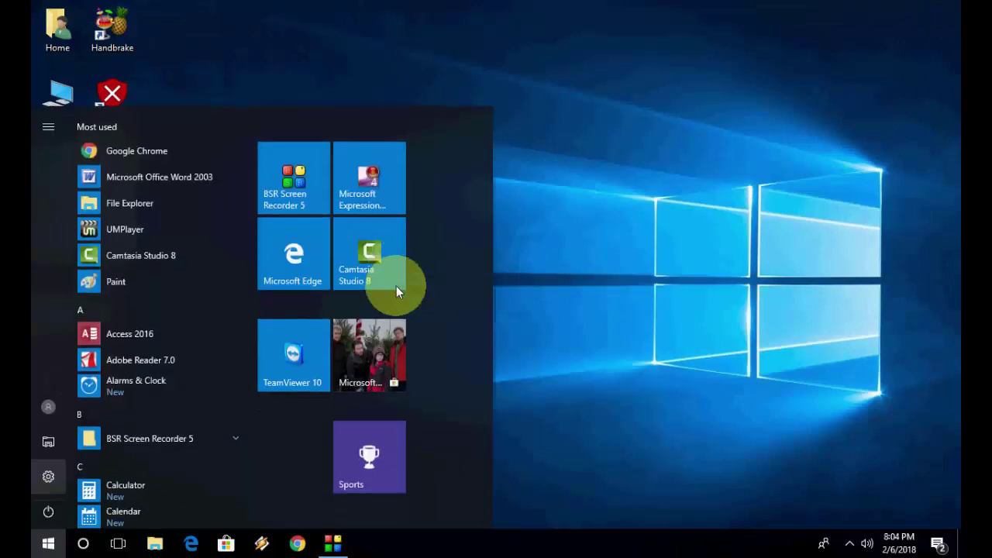
pyautogui.write('sticky notes')
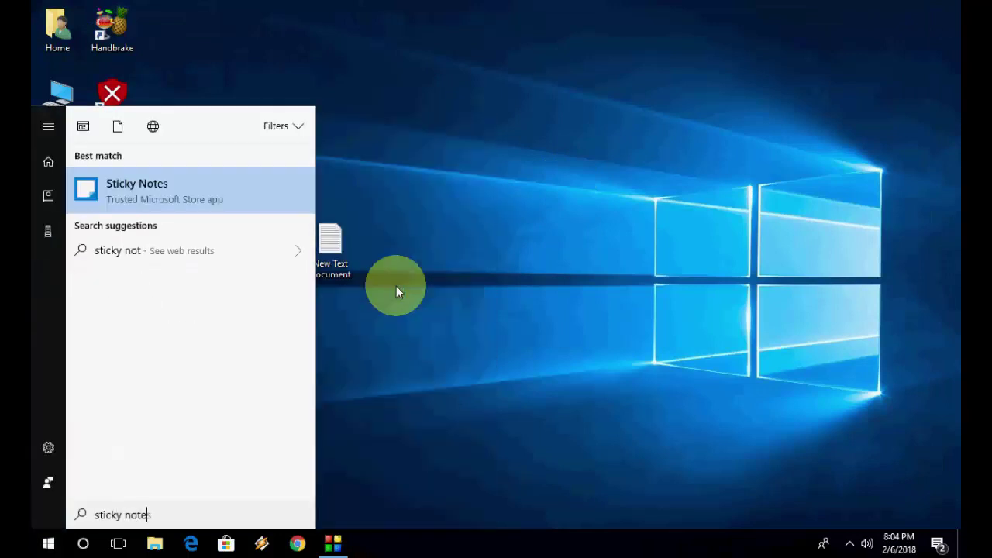
pyautogui.click(186, 209)
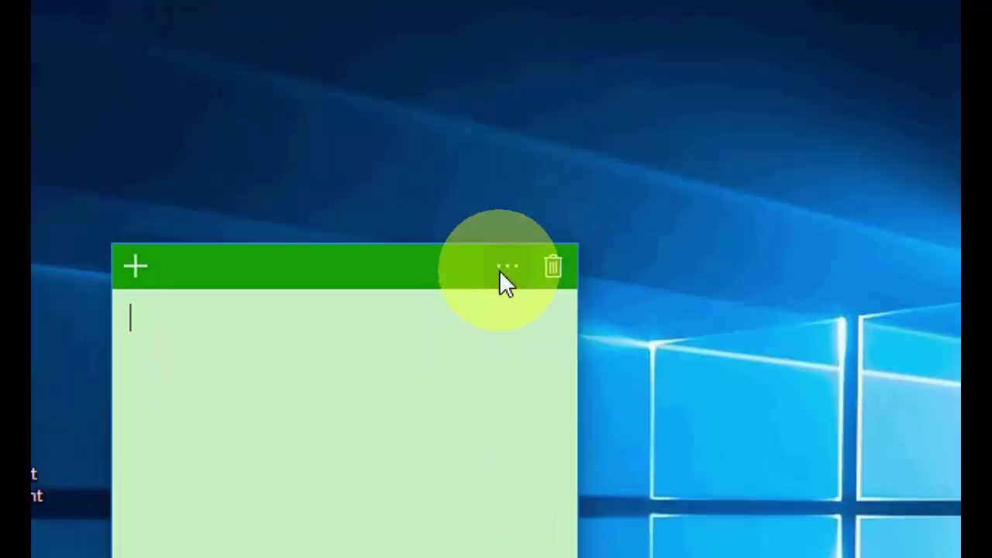
pyautogui.click(582, 161)
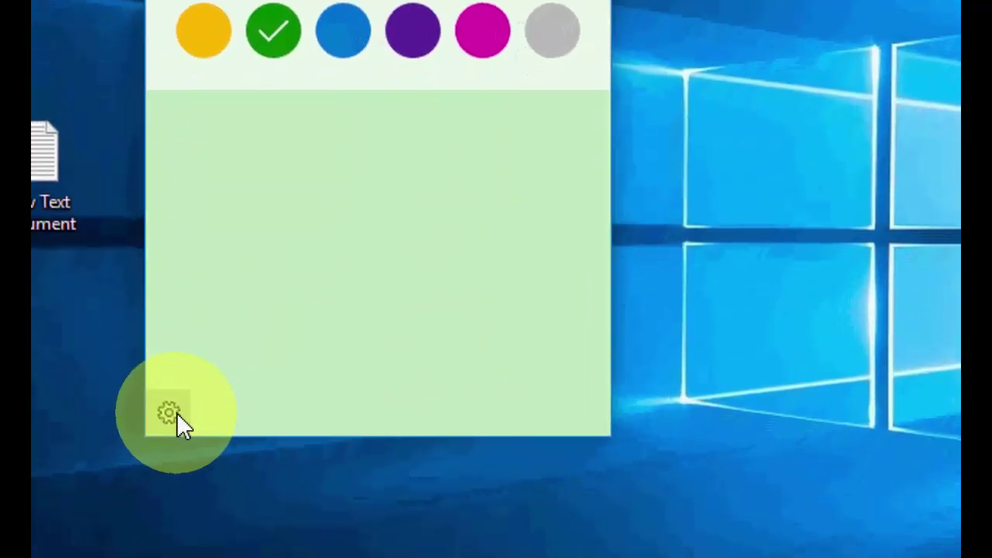
pyautogui.click(163, 424)
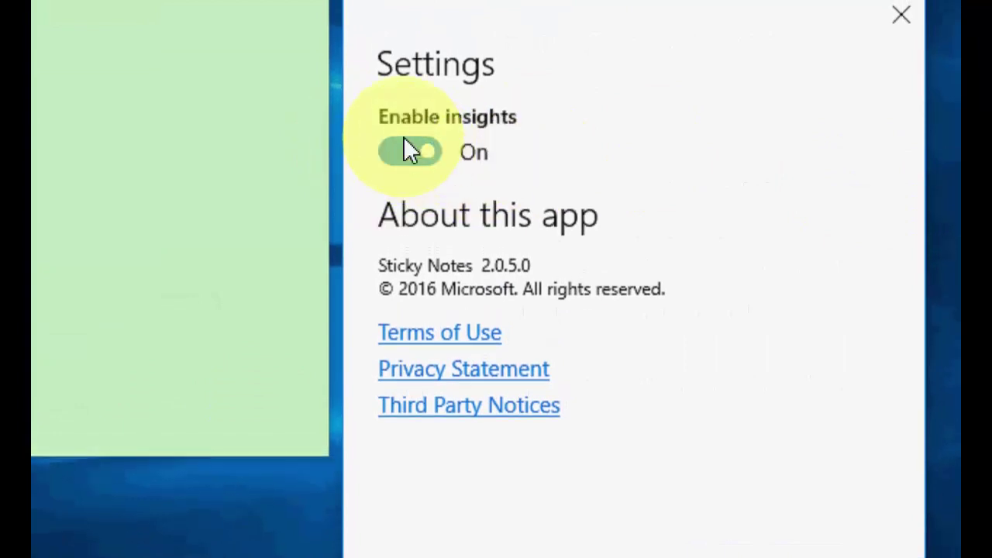
pyautogui.click(412, 163)
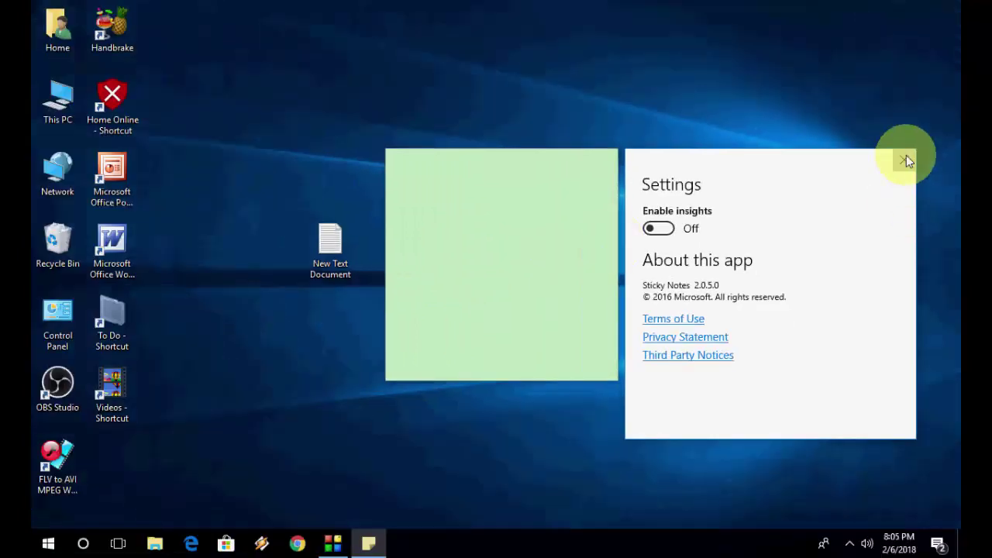
pyautogui.click(906, 160)
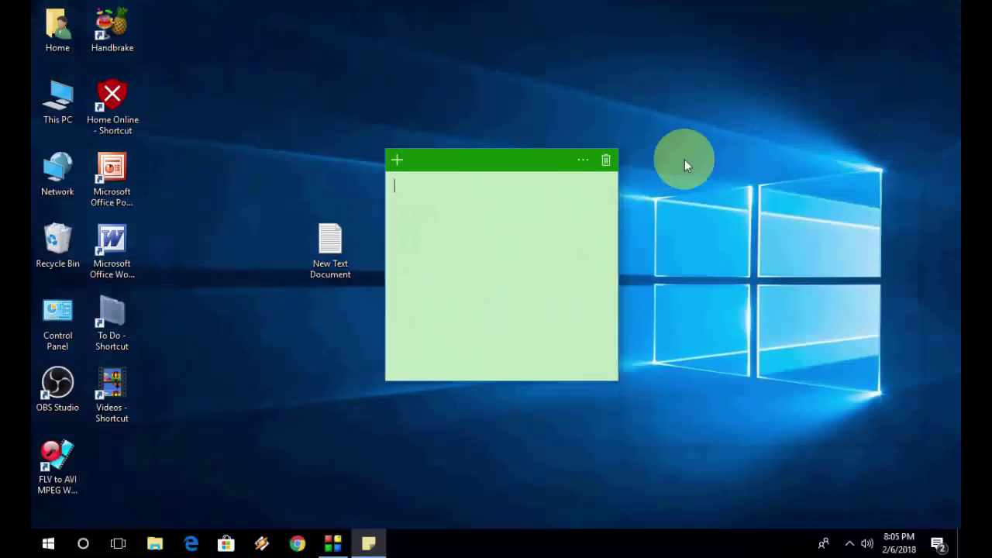
pyautogui.click(606, 161)
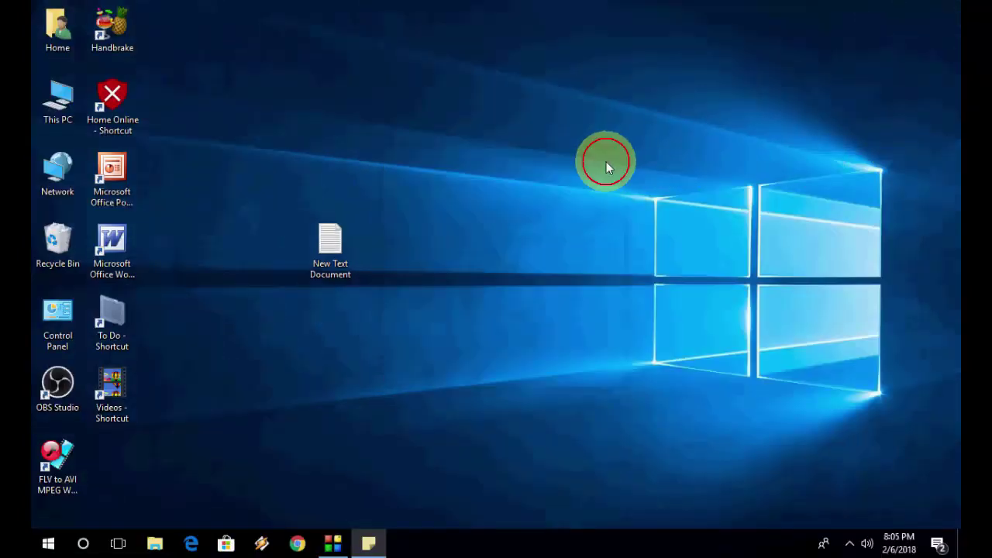
pyautogui.rightClick(476, 207)
pyautogui.click(496, 241)
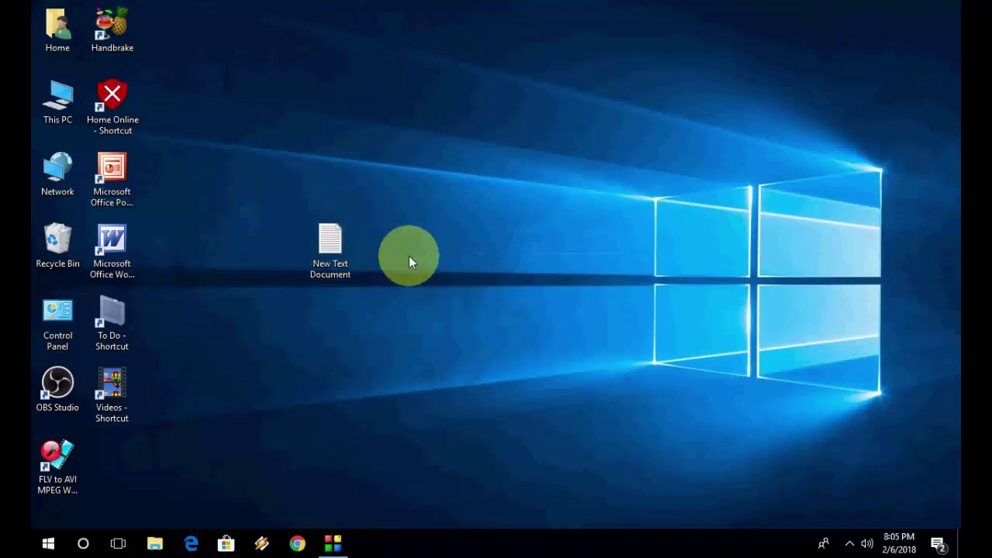
# Start Windows PowerShell as administrator and minimize its window.
pyautogui.rightClick(48, 546)
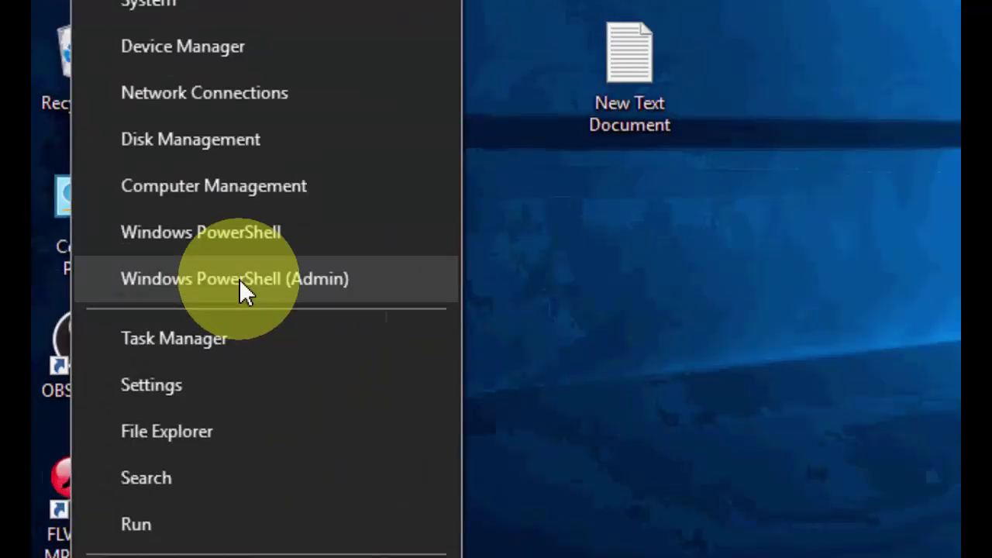
pyautogui.click(241, 283)
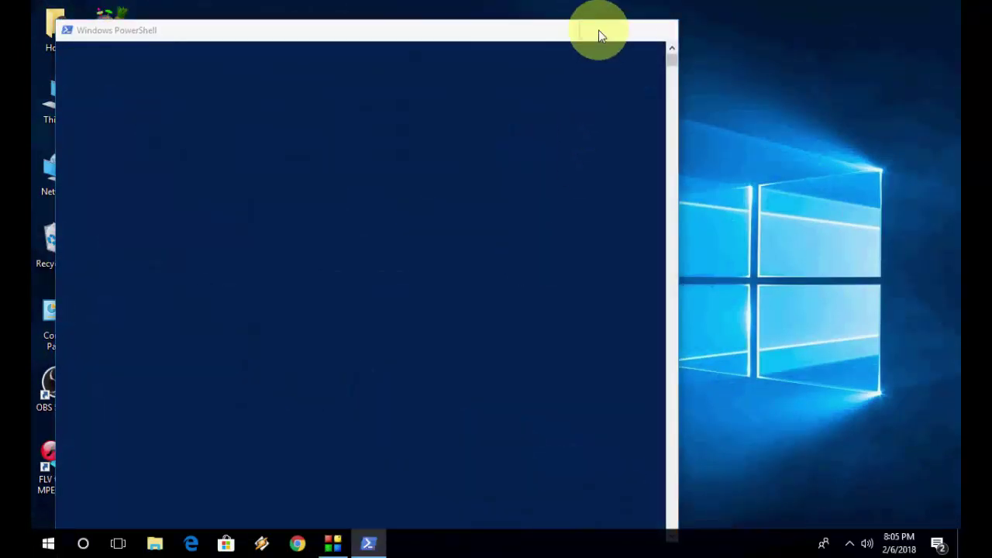
pyautogui.click(595, 30)
# Copy the whole Sticky Notes removal command from New Text Document on the desktop and close the file.
pyautogui.click(345, 240)
pyautogui.doubleClick(346, 240)
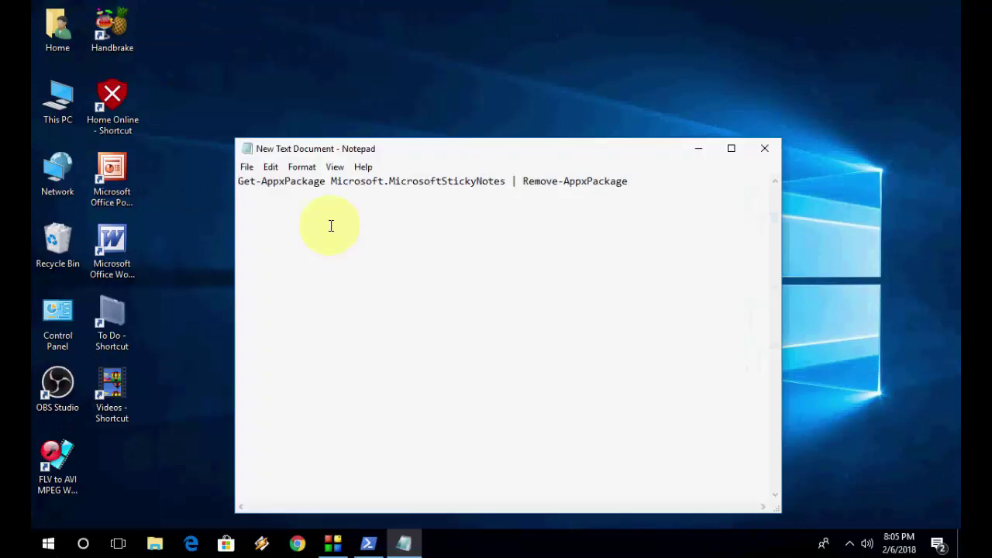
pyautogui.hotkey('ctrl', 'a')
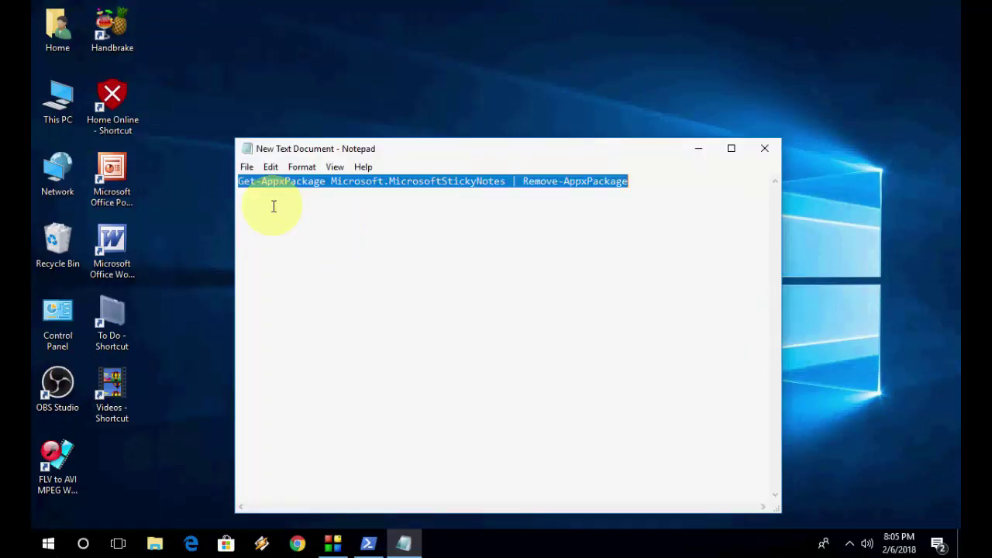
pyautogui.click(762, 148)
# Enter Get-AppxPackage Microsoft.MicrosoftStickyNotes | Remove-AppxPackage in a resized, repositioned PowerShell window without running it, and close PowerShell.
pyautogui.click(372, 540)
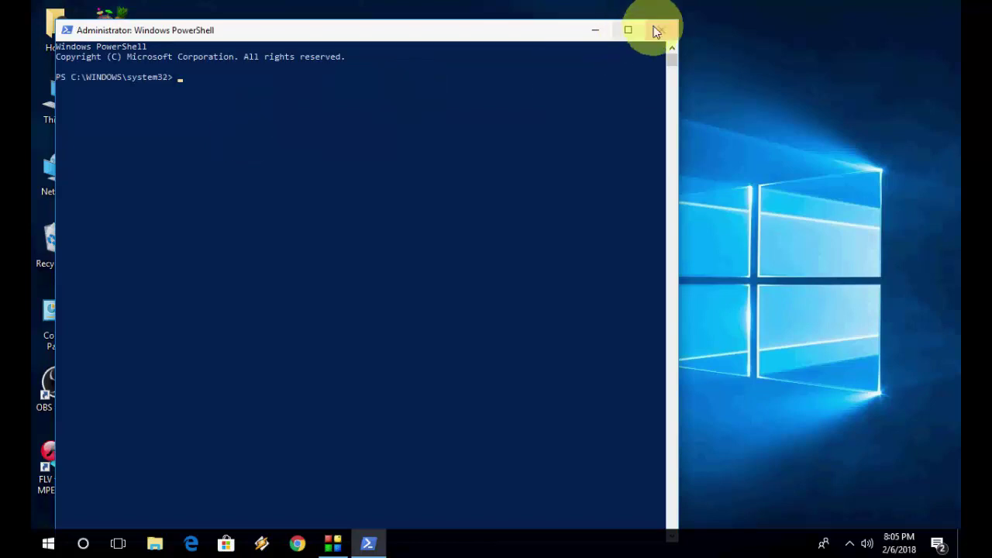
pyautogui.moveTo(681, 20); pyautogui.dragTo(578, 163)
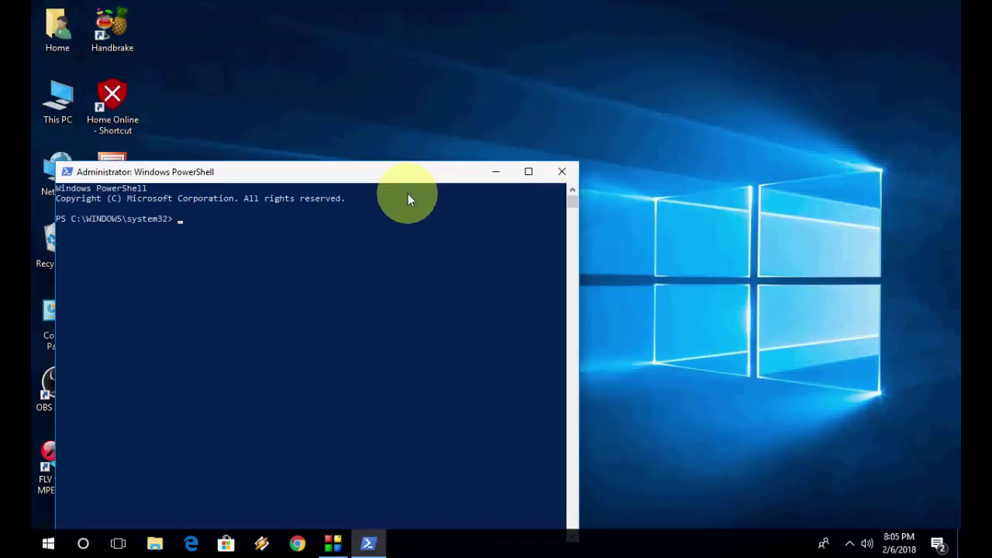
pyautogui.write('Get-AppxPackage Microsoft.MicrosoftStickyNotes | Remove-AppxPackage')
pyautogui.moveTo(321, 170); pyautogui.dragTo(434, 139)
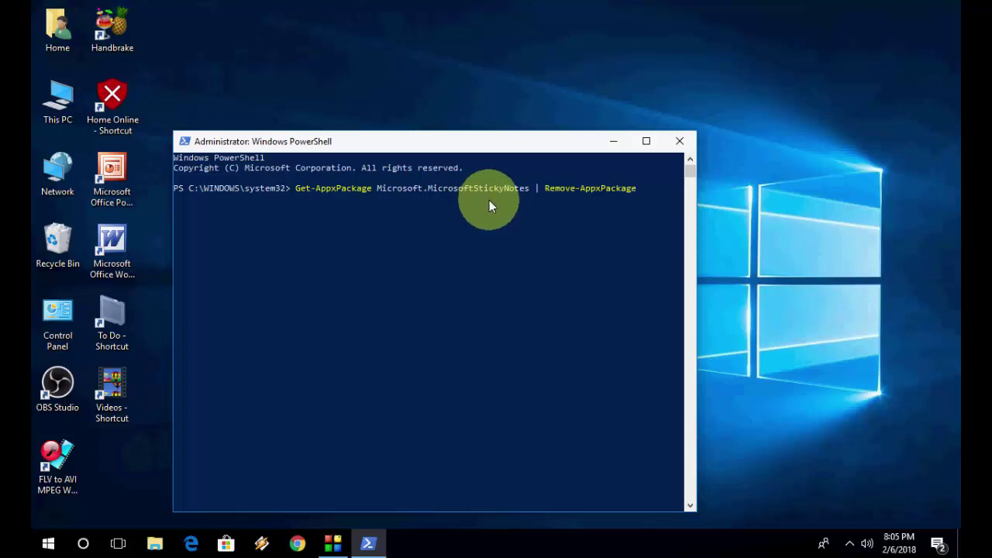
pyautogui.click(687, 144)
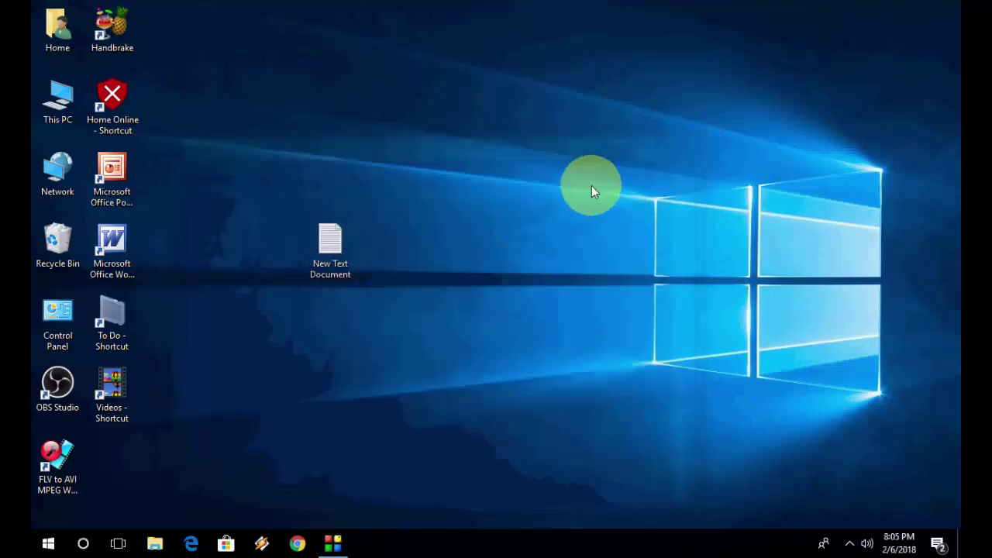
# Open Microsoft Store and activate its search field.
pyautogui.press('super')
pyautogui.write('store')
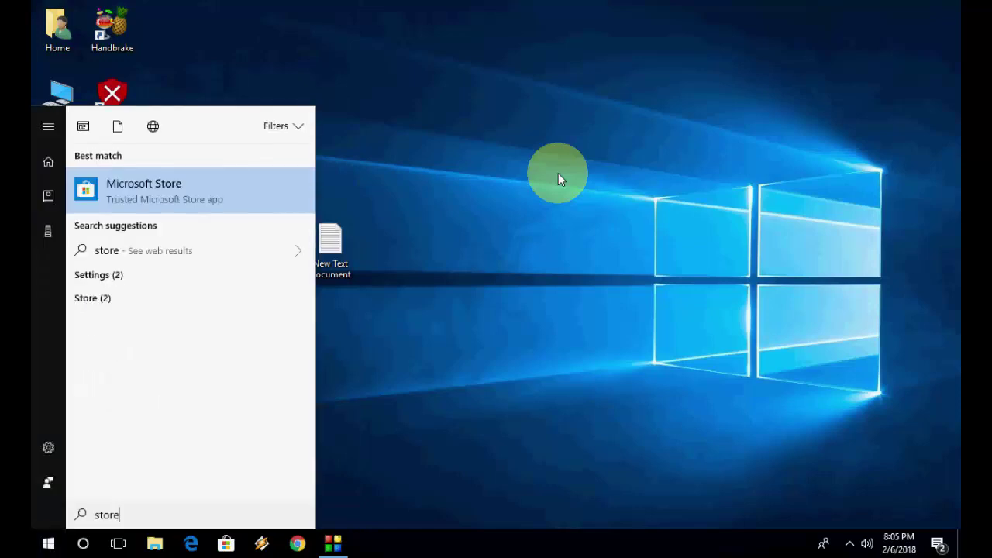
pyautogui.click(216, 186)
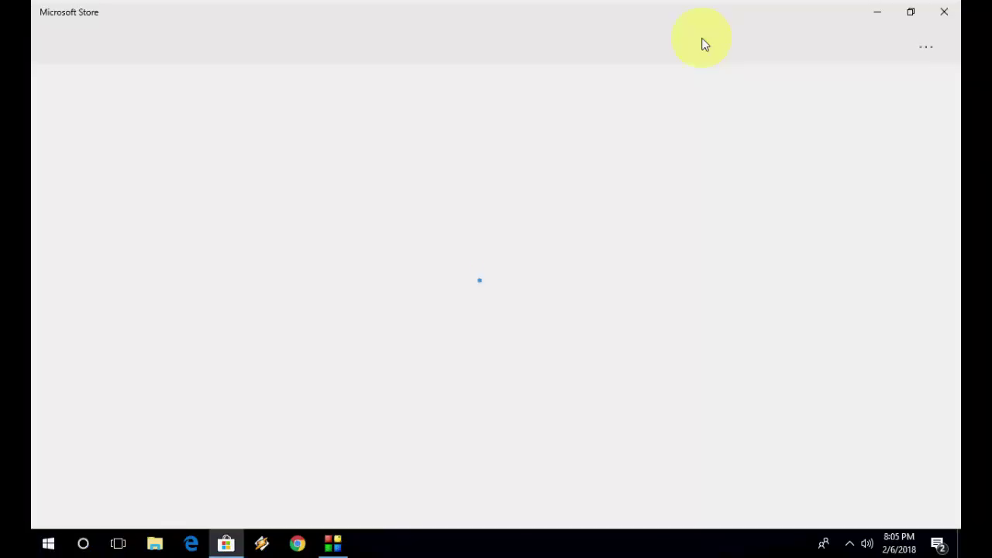
pyautogui.click(702, 40)
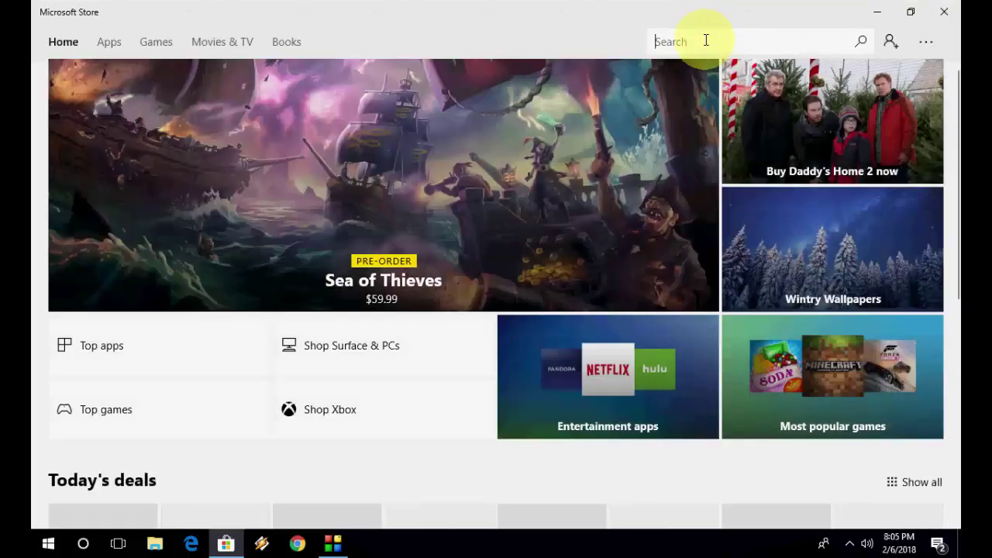
pyautogui.write('stickynotes')
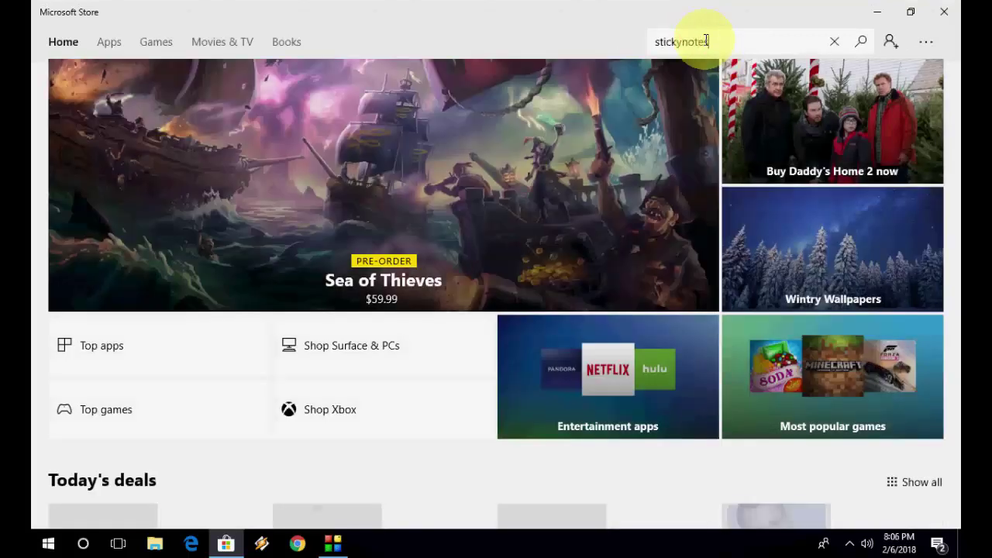
pyautogui.press('BackSpace')
pyautogui.press('BackSpace')
pyautogui.press('BackSpace')
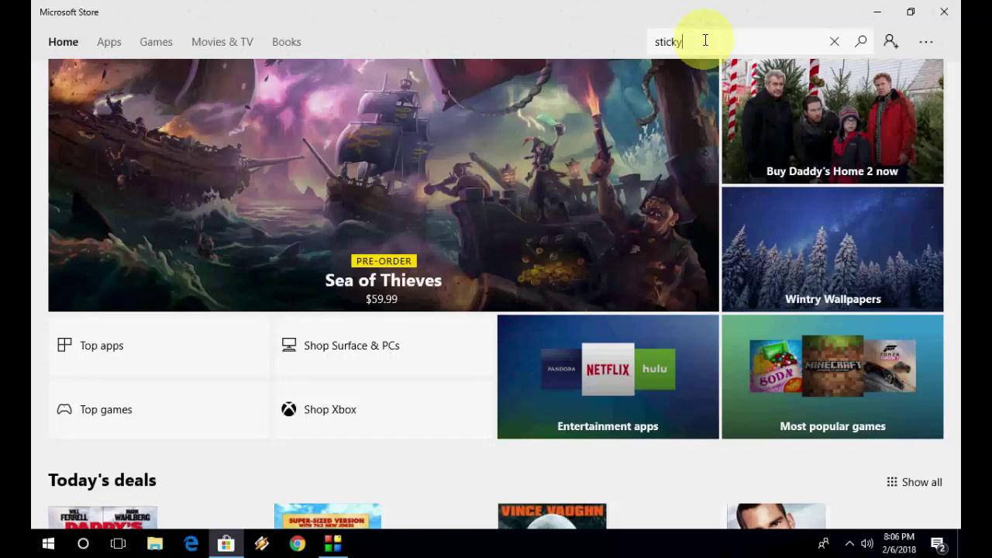
pyautogui.press('BackSpace')
pyautogui.press('BackSpace')
pyautogui.press('BackSpace')
pyautogui.press('BackSpace')
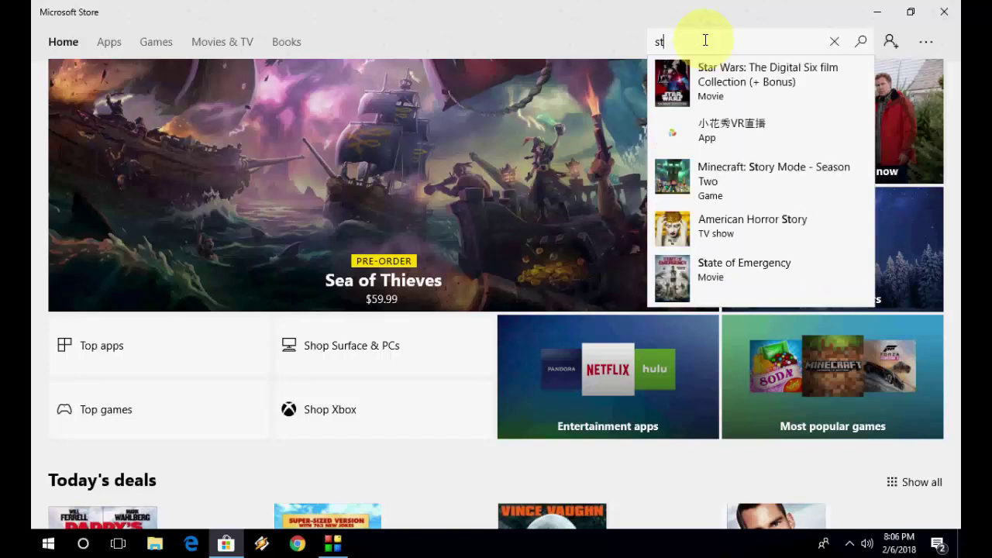
pyautogui.press('BackSpace')
# Search the store for "sticky", view the Microsoft Sticky Notes app page, and close the store.
pyautogui.write('stikcy')
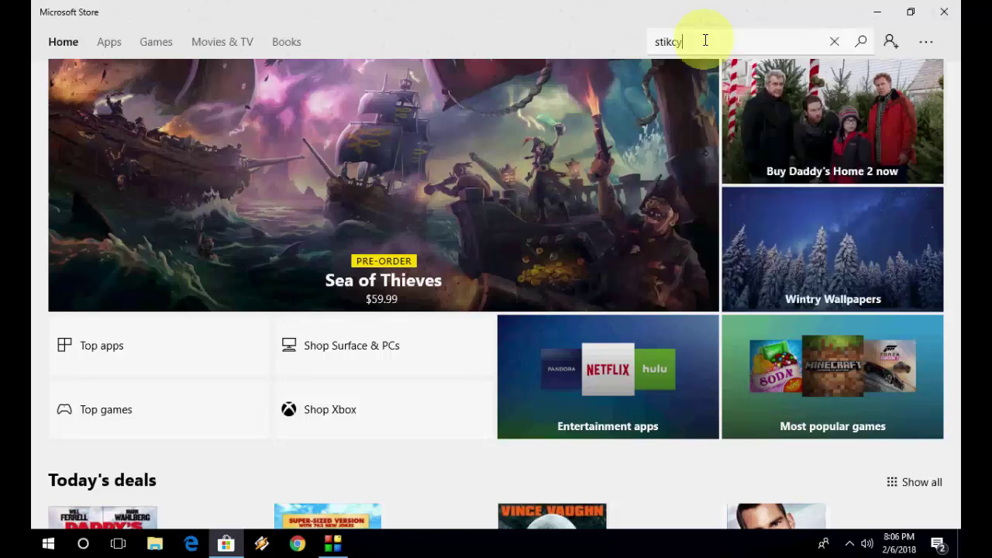
pyautogui.press('BackSpace')
pyautogui.press('BackSpace')
pyautogui.write('cky')
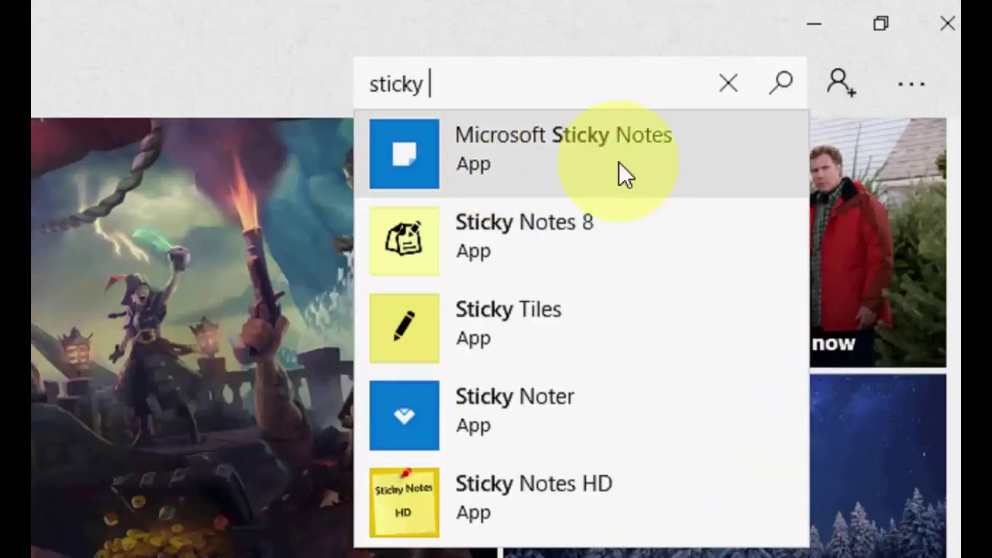
pyautogui.click(495, 164)
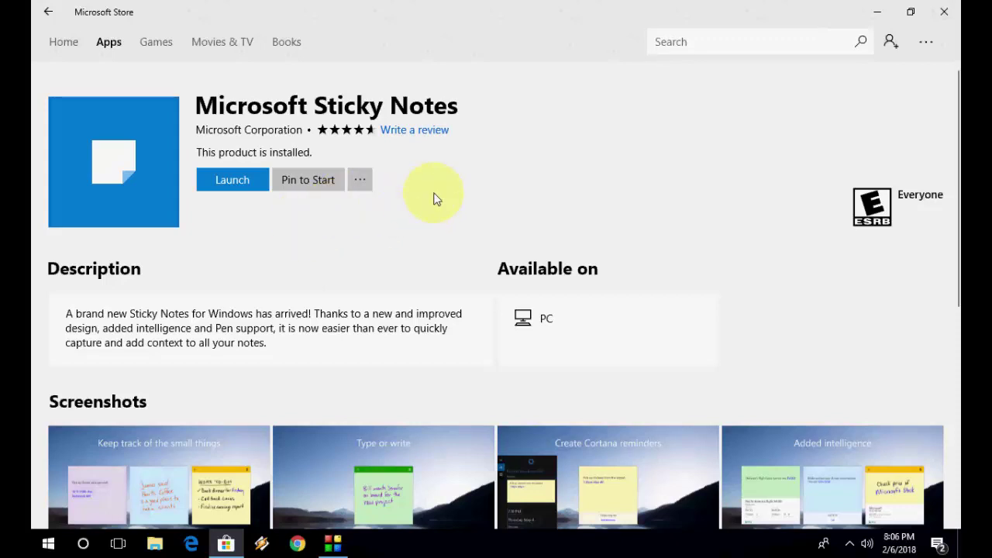
pyautogui.click(945, 12)
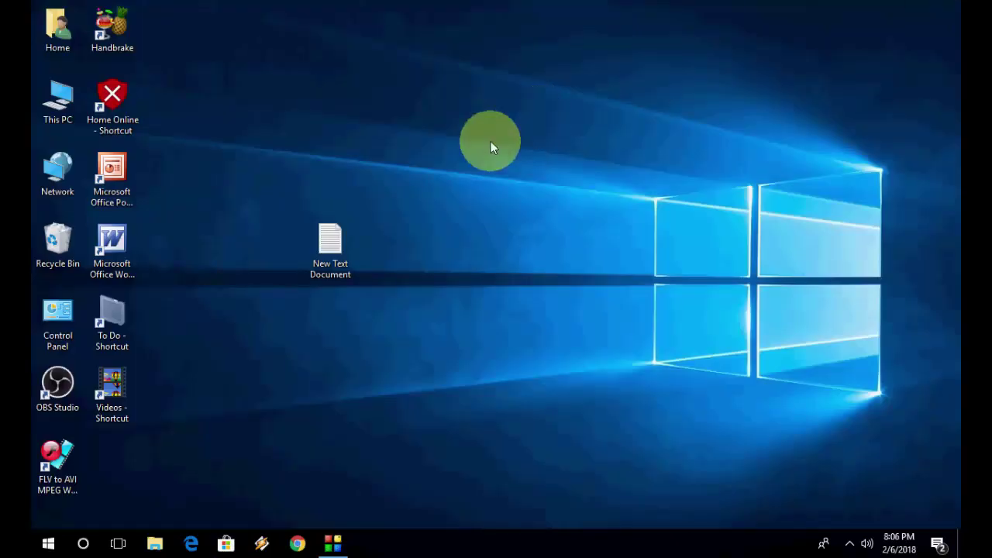